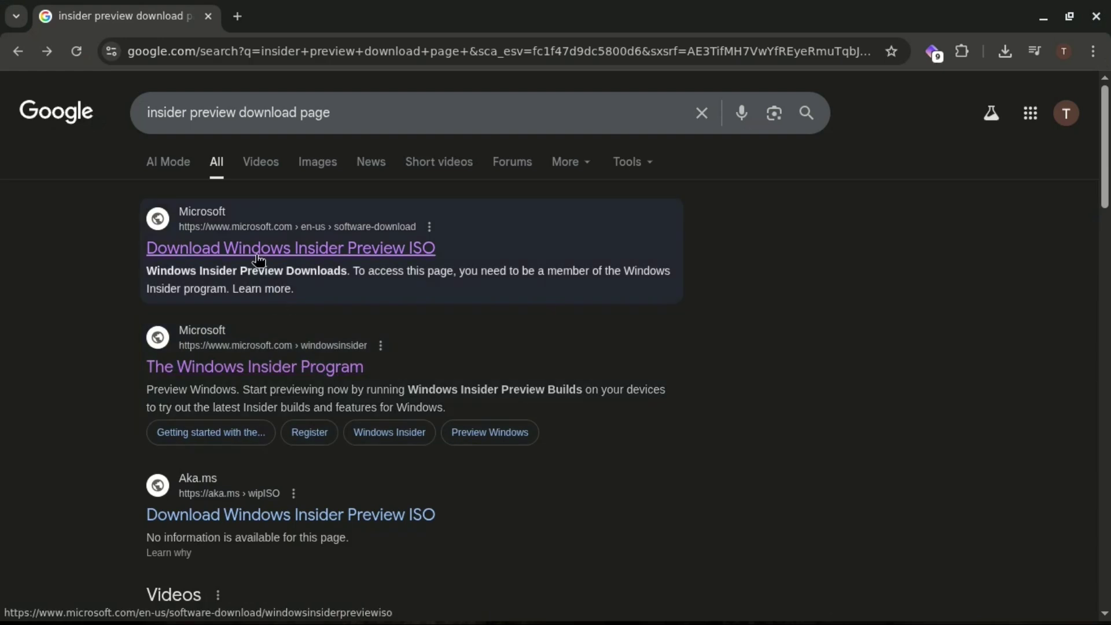
right_click(257, 257)
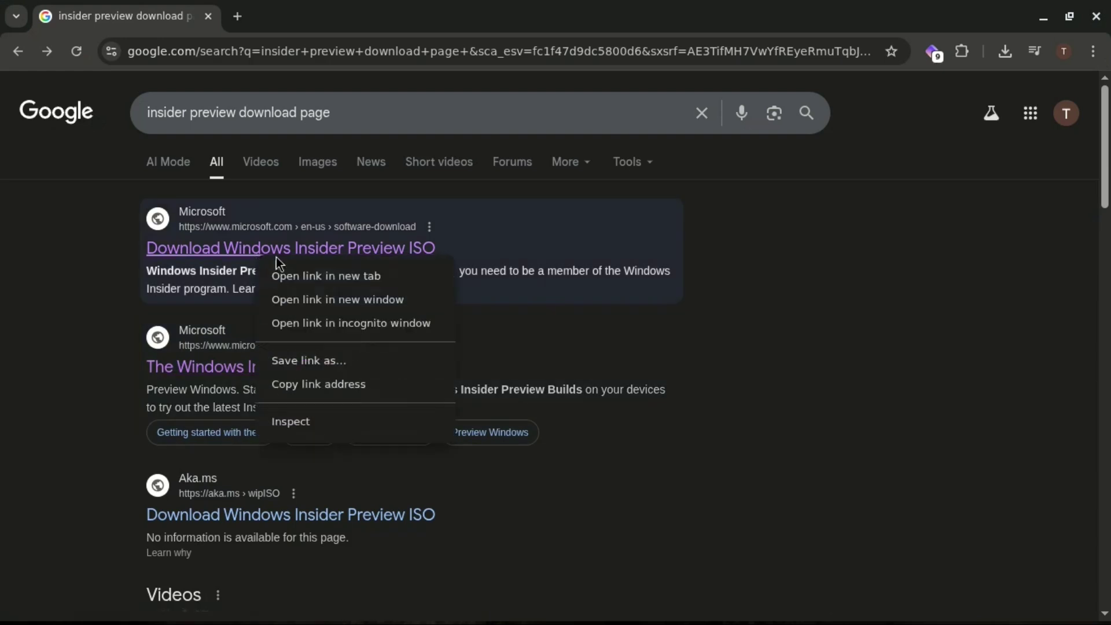
click(317, 273)
click(297, 18)
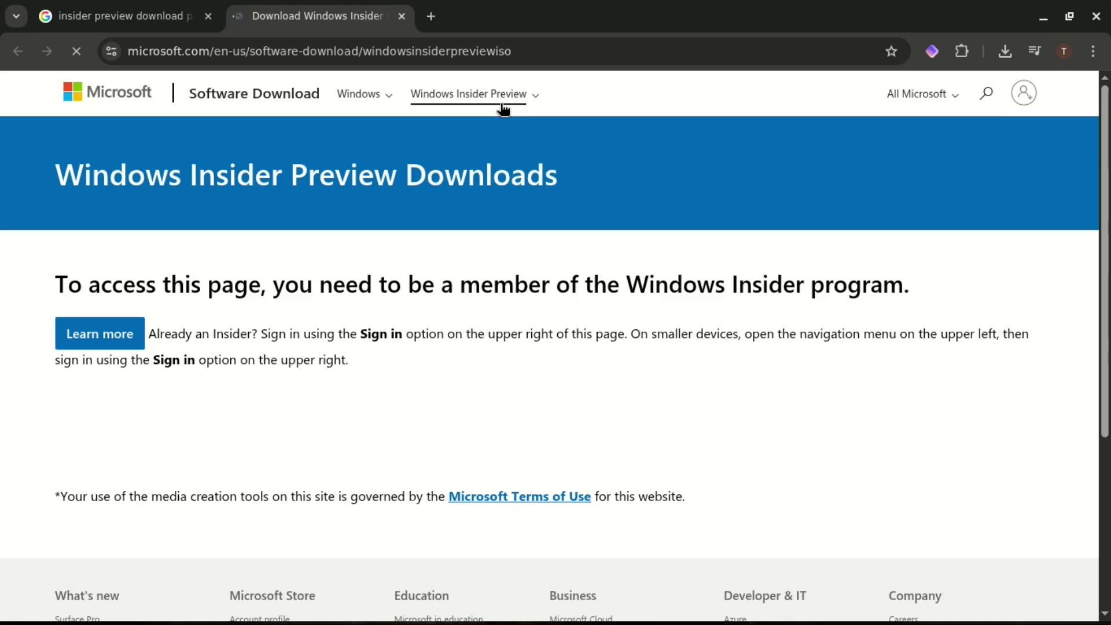
click(1024, 96)
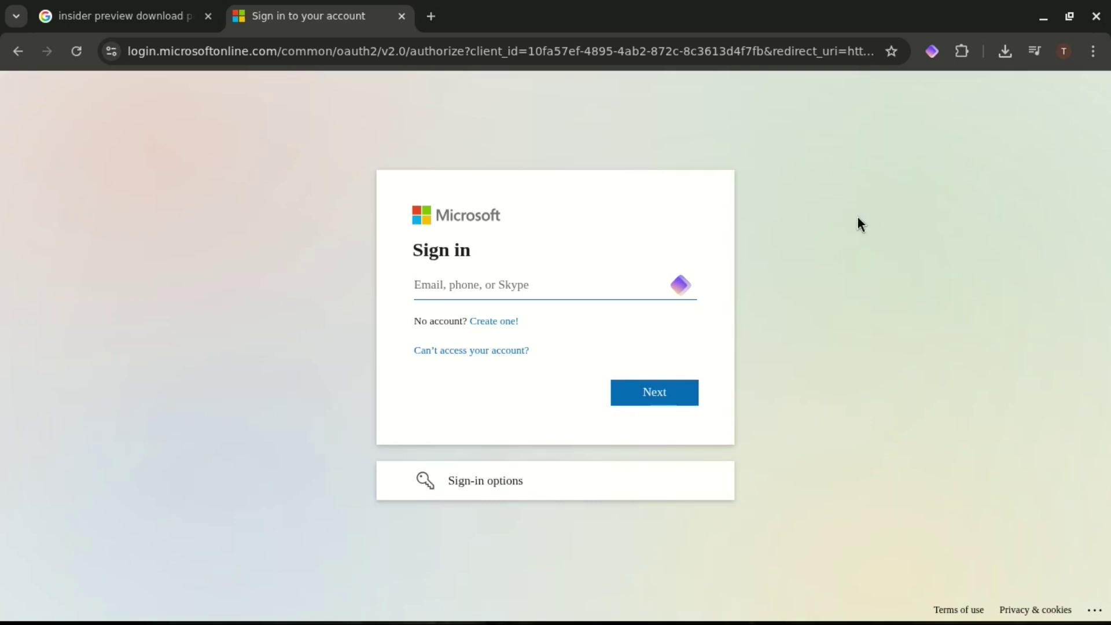
Step: Close the sign-in page and open The Windows Insider Program result in a new tab
click(401, 17)
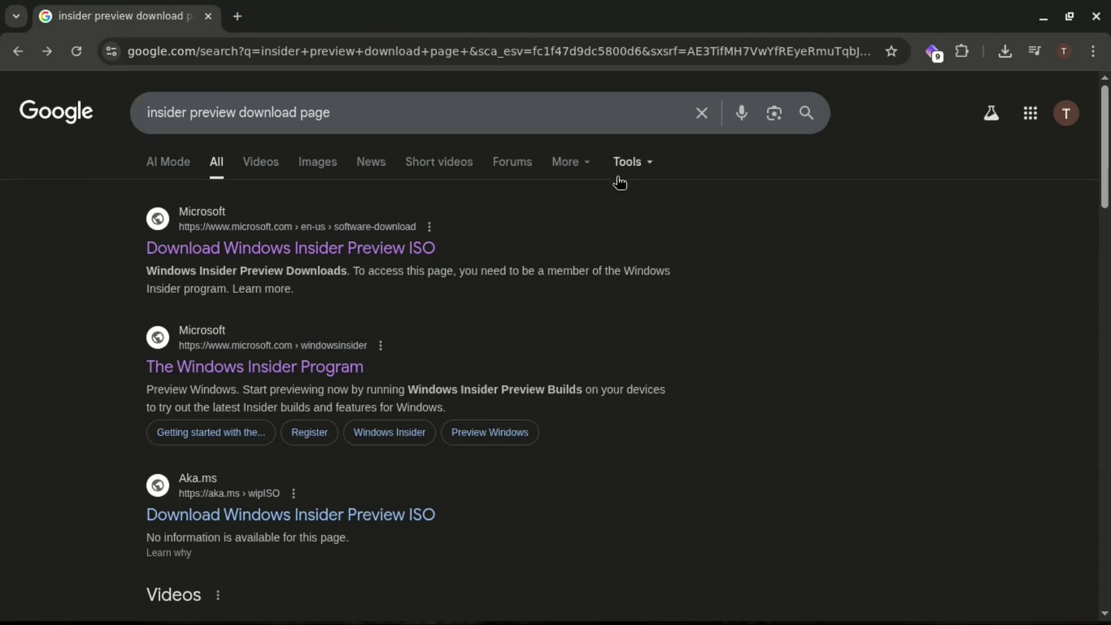
right_click(296, 369)
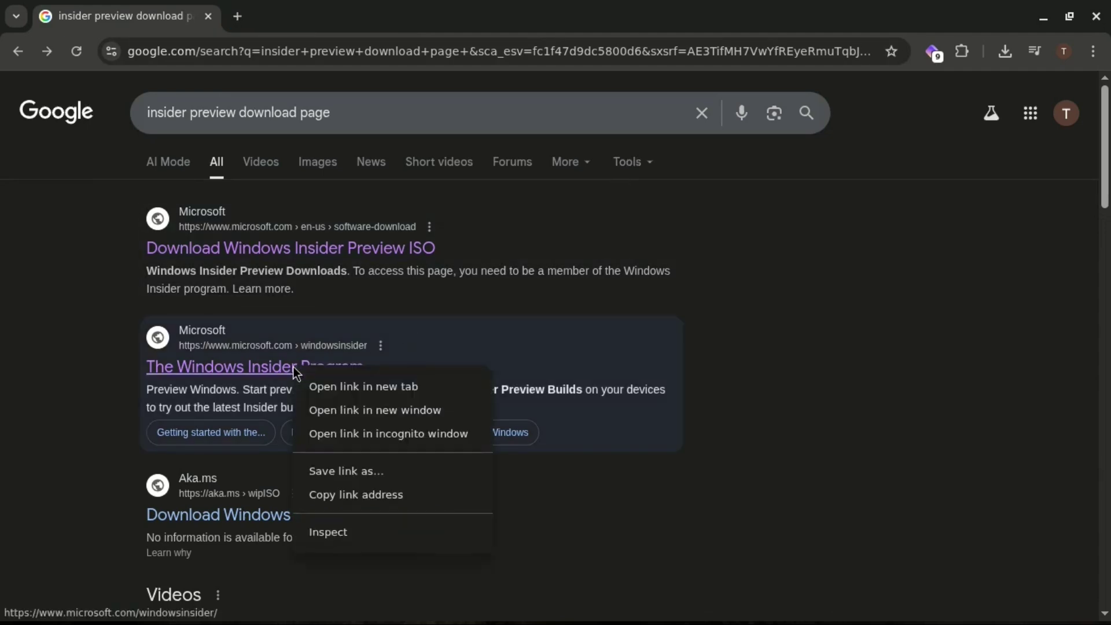
click(334, 384)
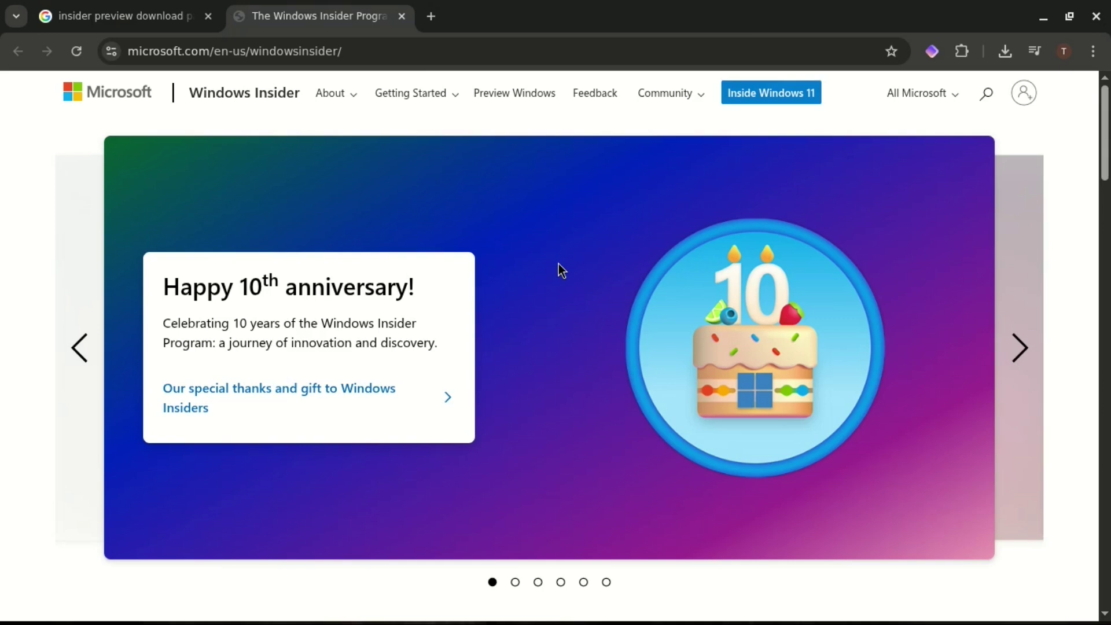
key(Page_Down)
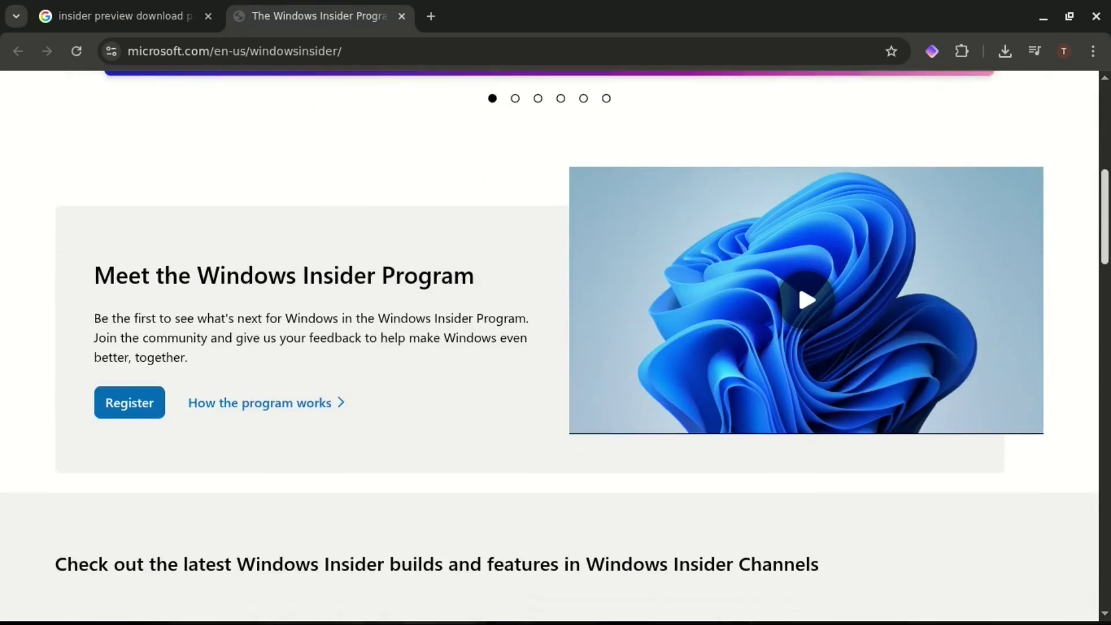
scroll(490, 283, down, 1)
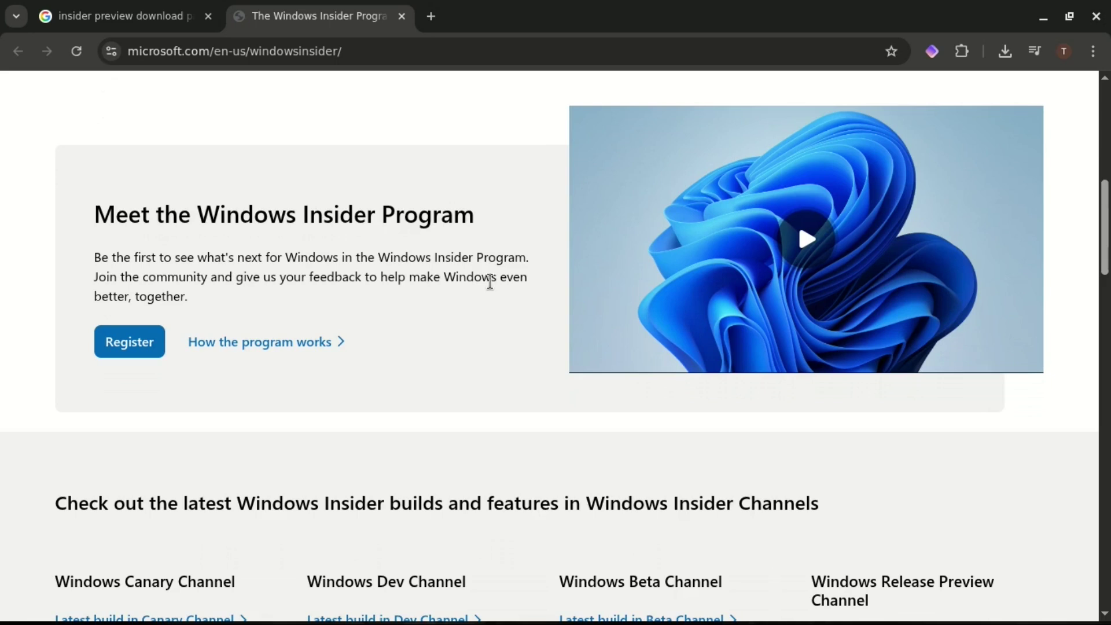
Step: Register for the Insider Program with the pasted Microsoft account email, then return to the Google results
click(148, 350)
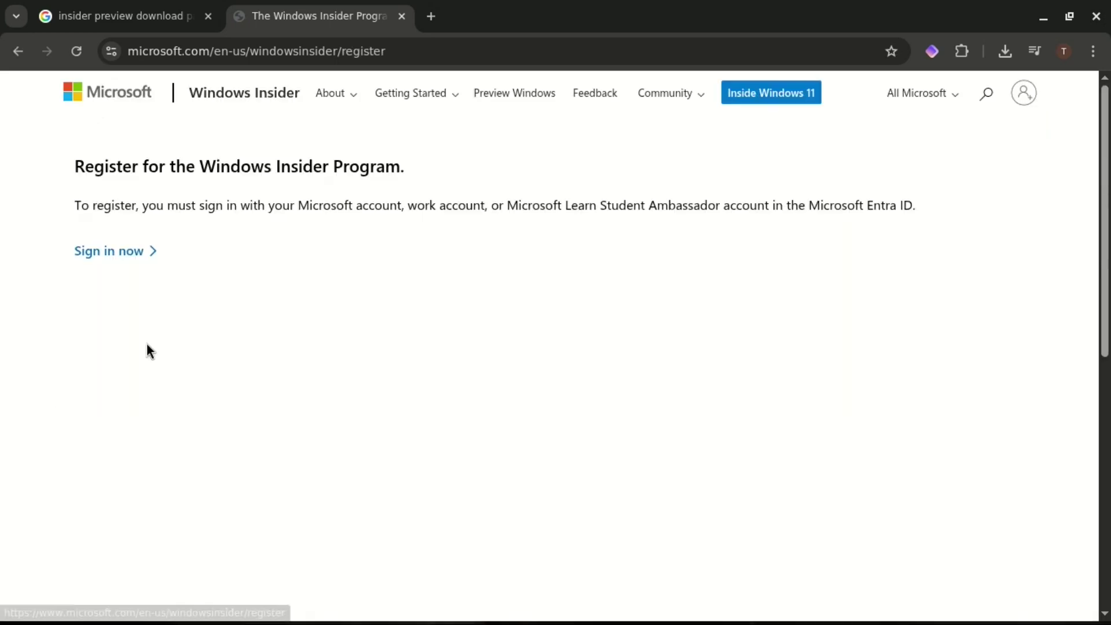
click(132, 255)
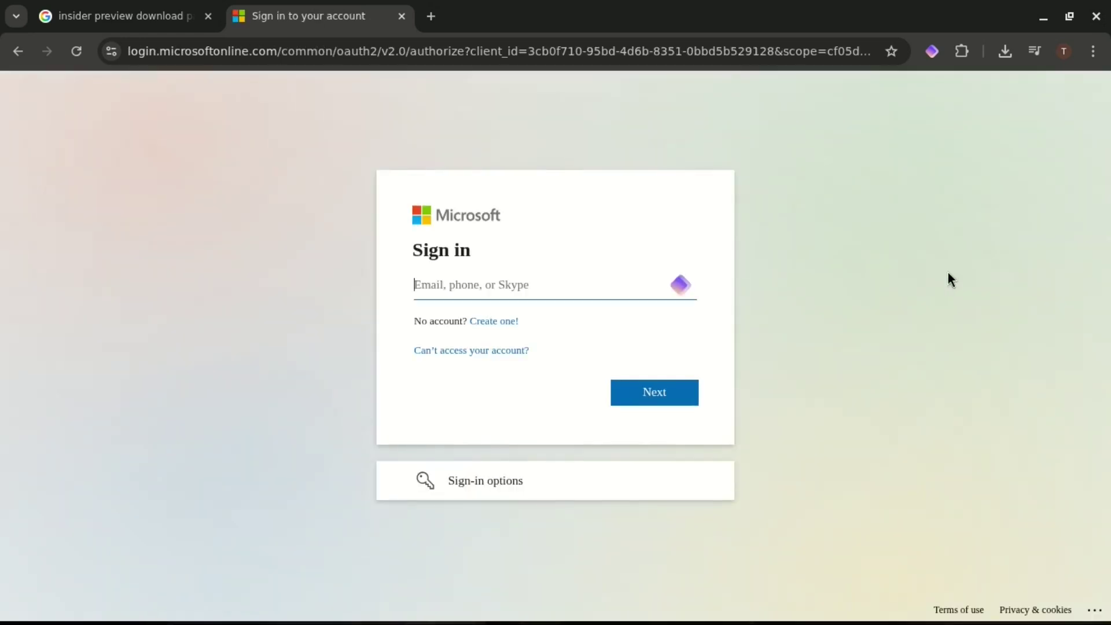
text(z)
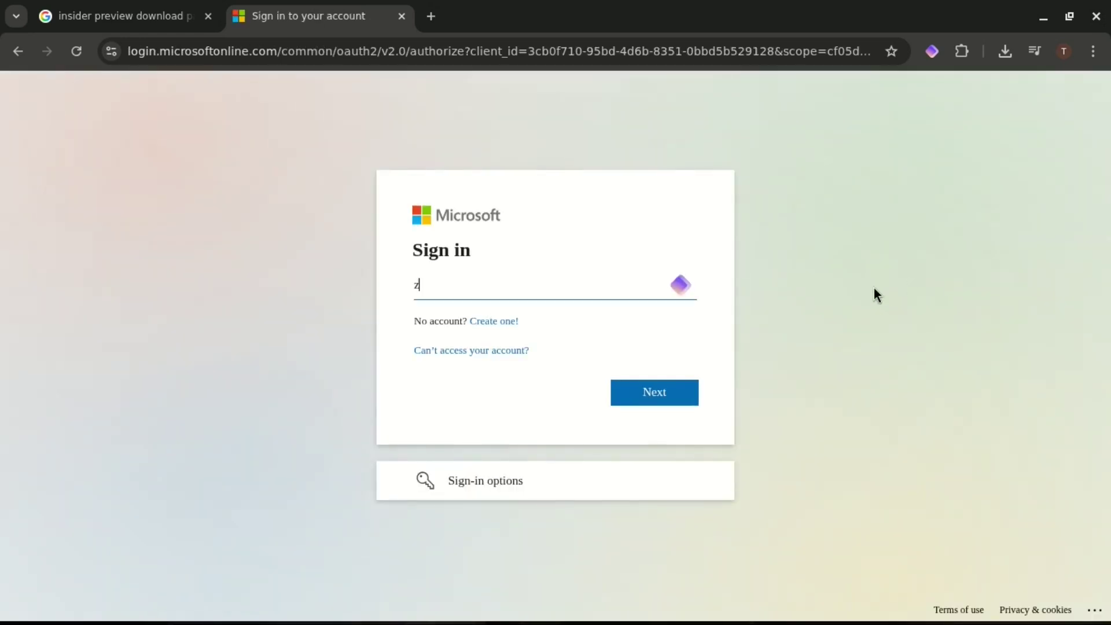
text(ac)
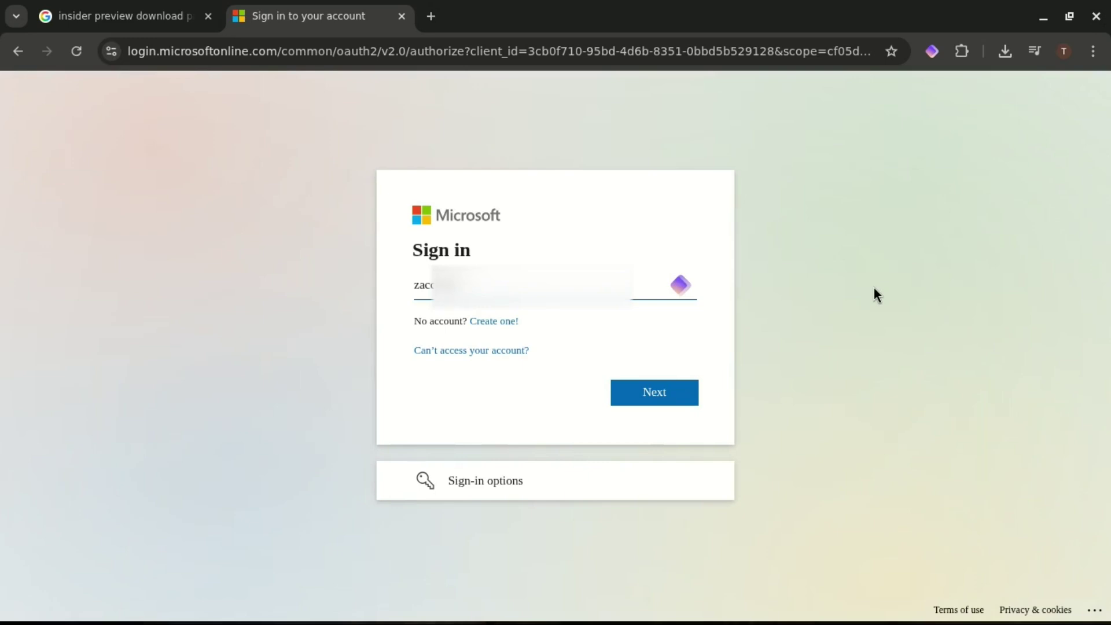
key(ctrl+v)
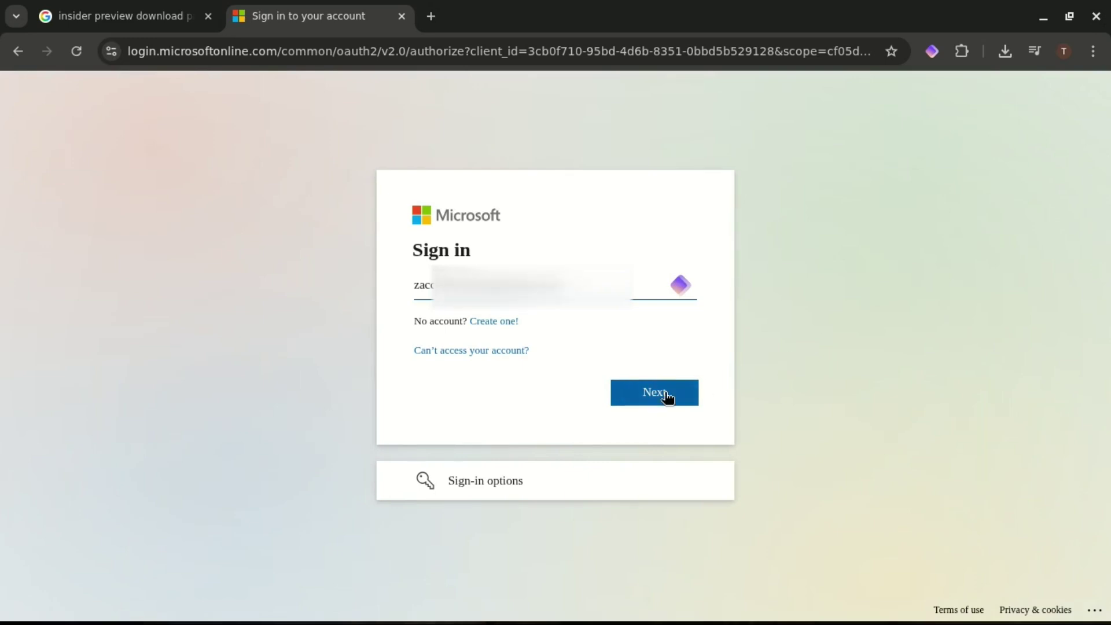
click(665, 393)
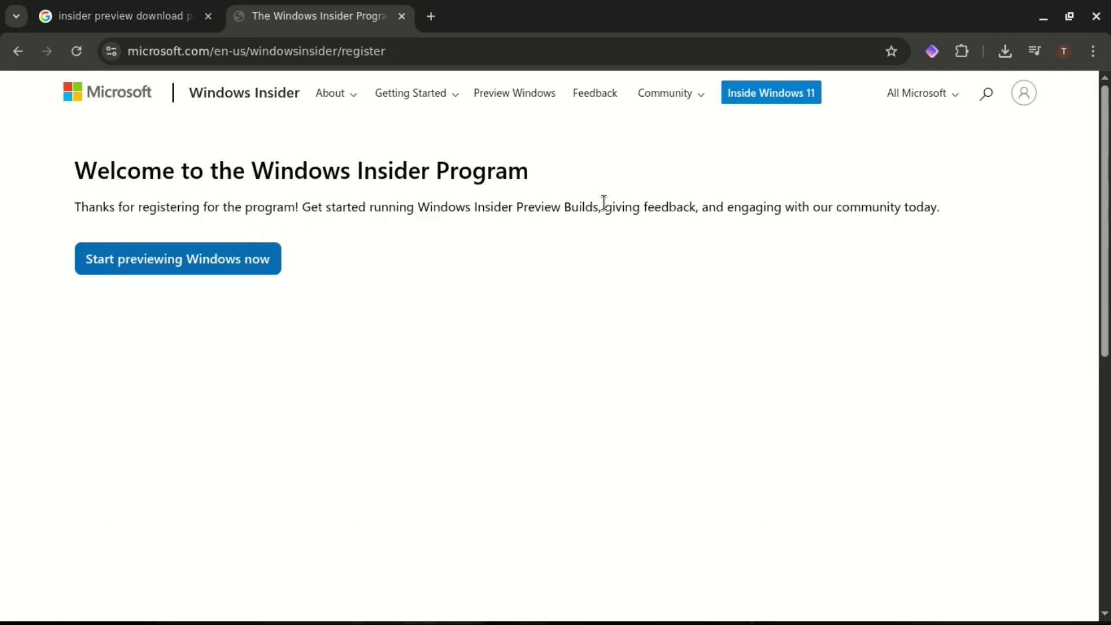
click(191, 266)
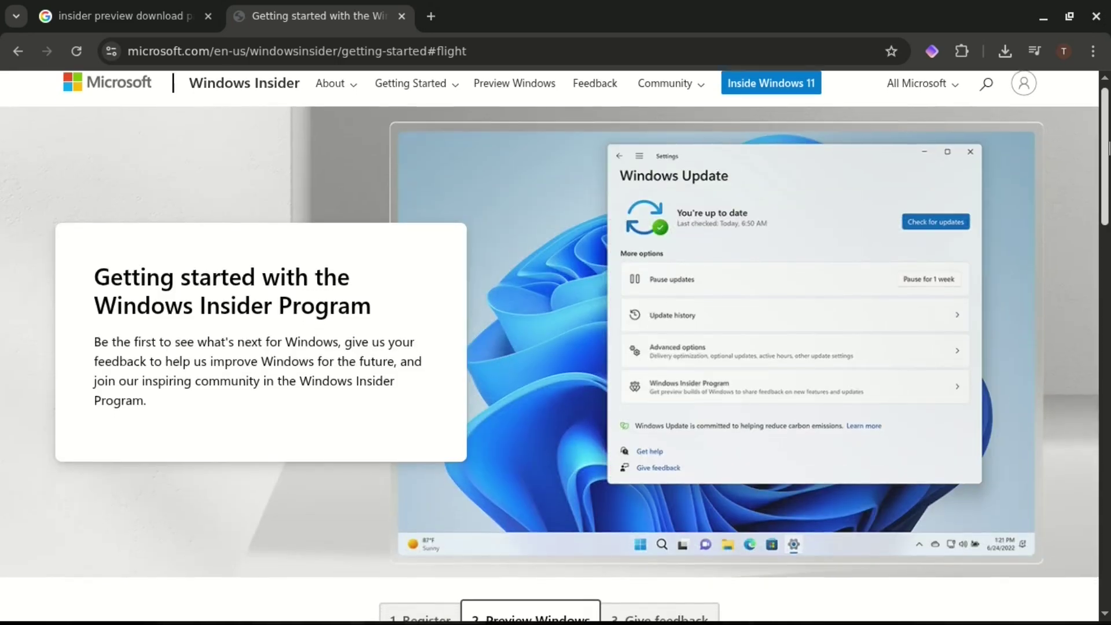
scroll(556, 347, down, 1)
key(ctrl+Page_Up)
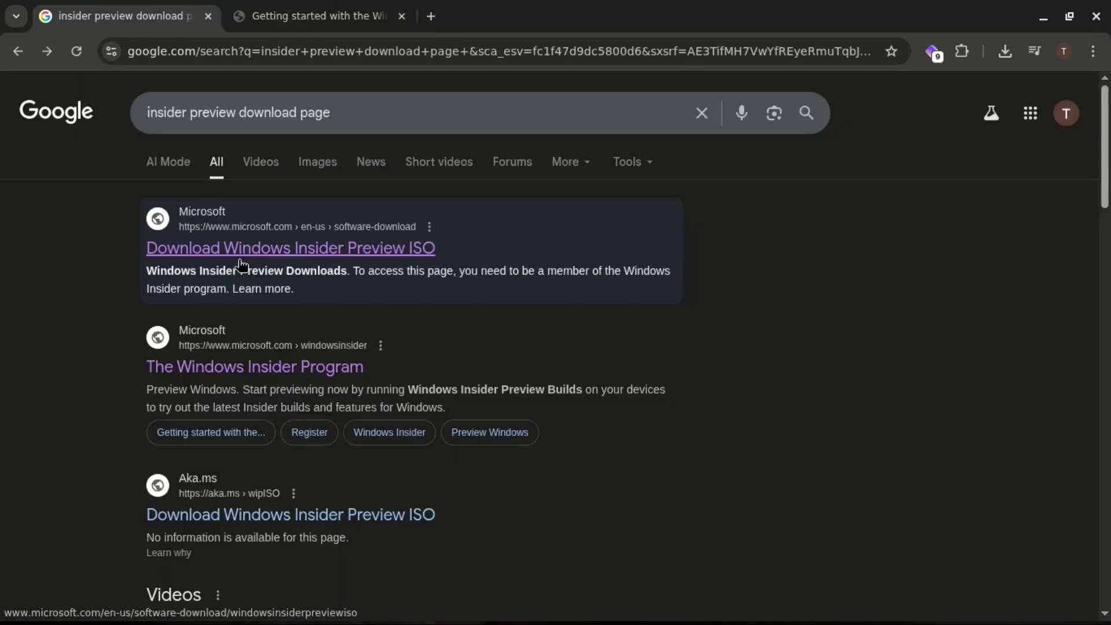
Step: On the Windows Insider Preview ISO page, confirm the Windows 11 Release Preview Channel Build 26200 edition
click(241, 260)
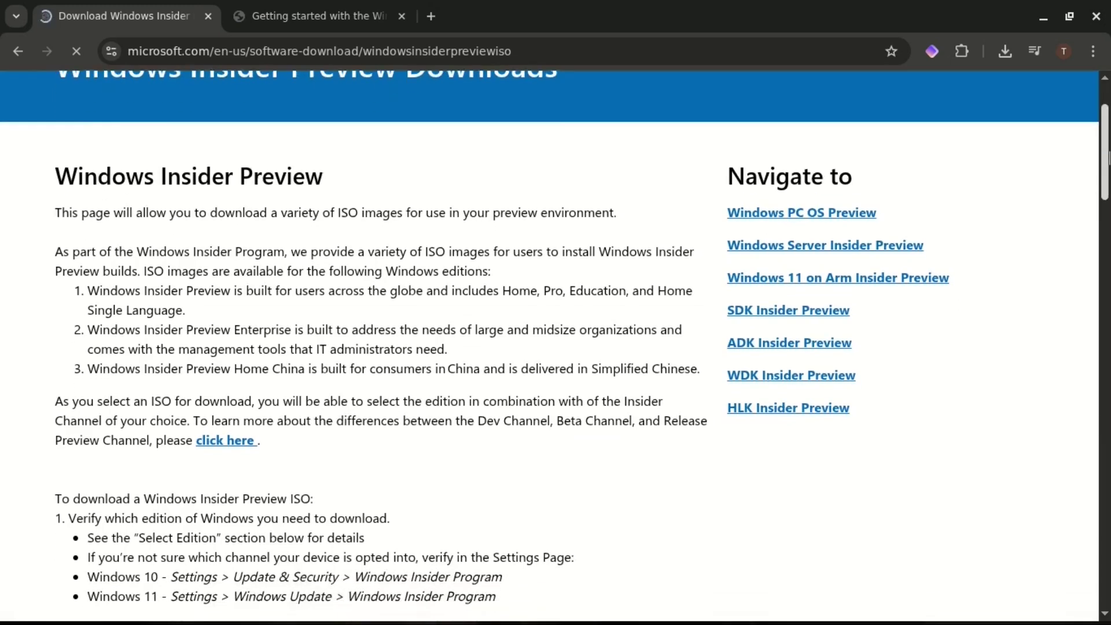
drag(1109, 150, 1109, 330)
scroll(730, 315, down, 4)
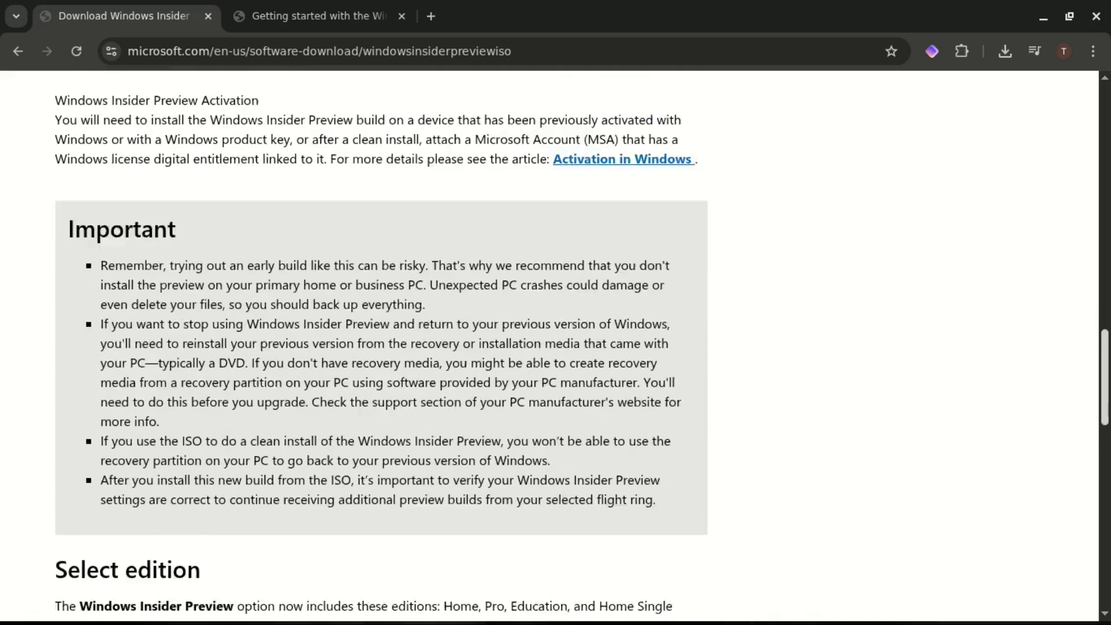
scroll(730, 314, down, 3)
scroll(731, 314, down, 2)
click(657, 296)
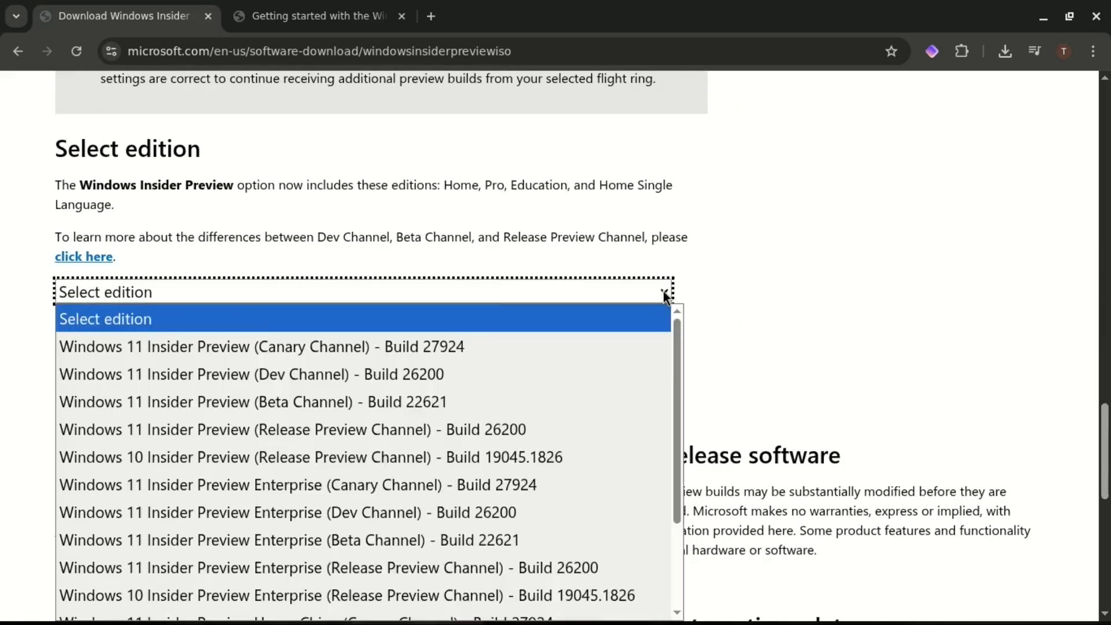
scroll(664, 292, down, 2)
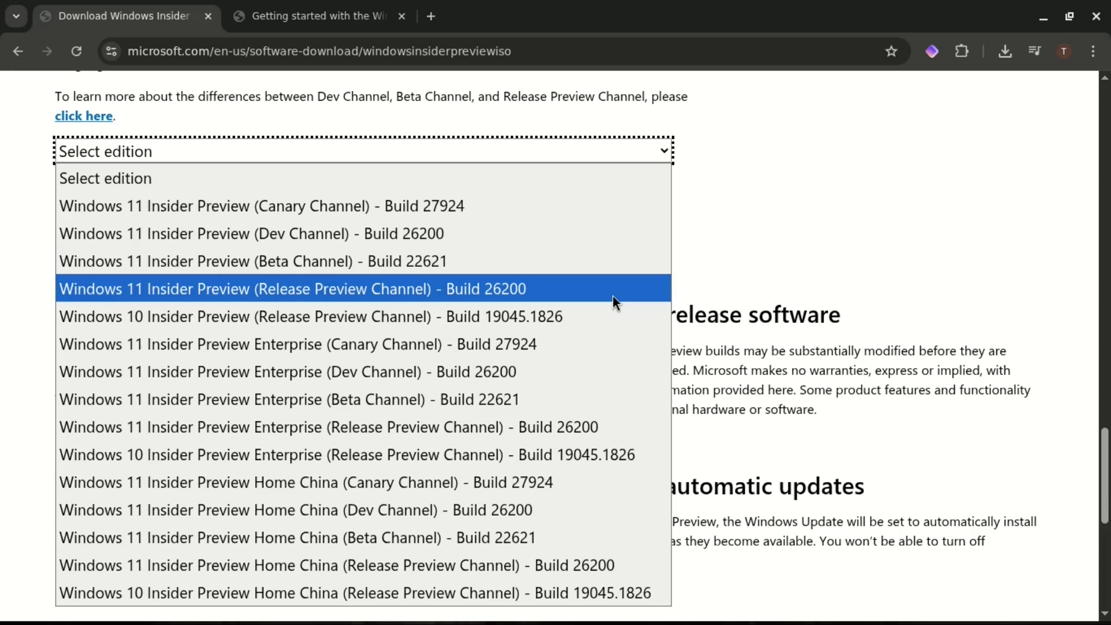
click(510, 292)
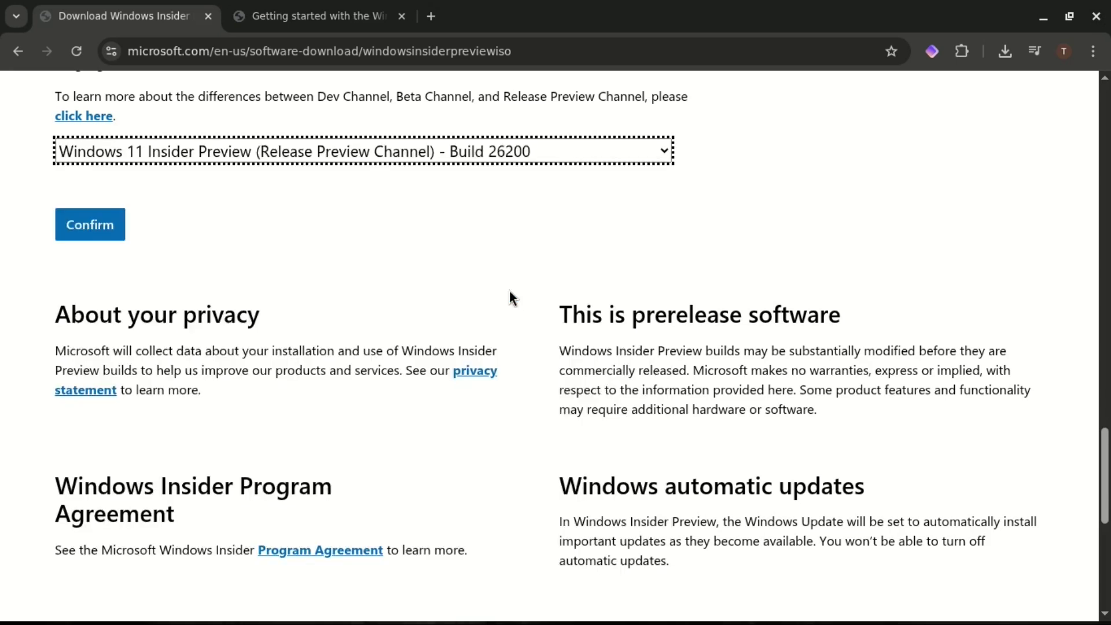
click(106, 233)
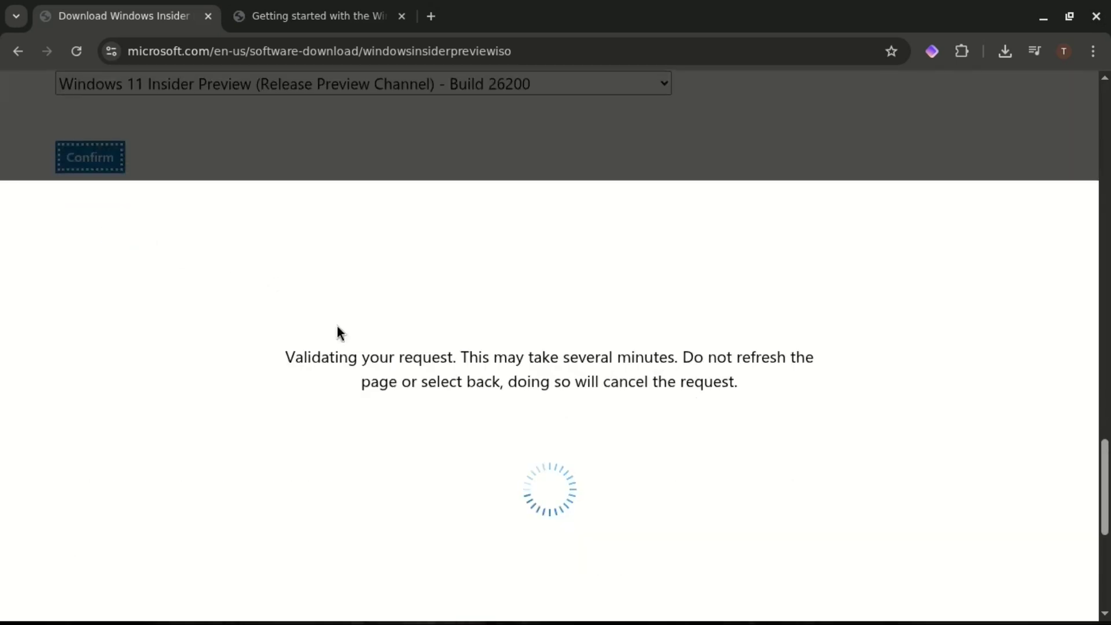
Step: Confirm English (United States) as the product language
click(219, 352)
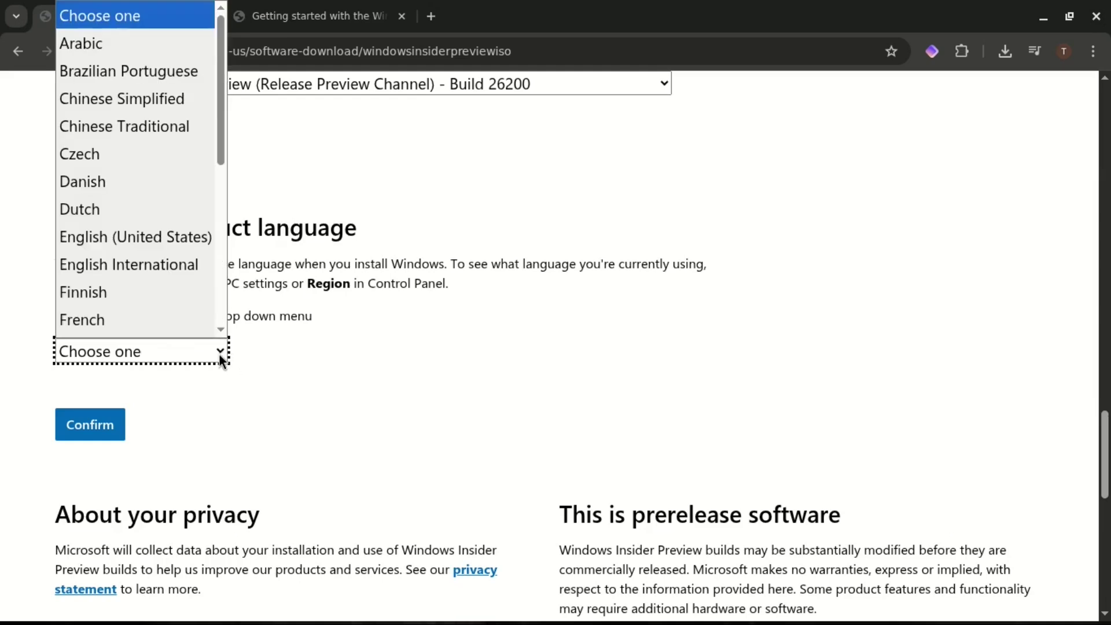
click(203, 242)
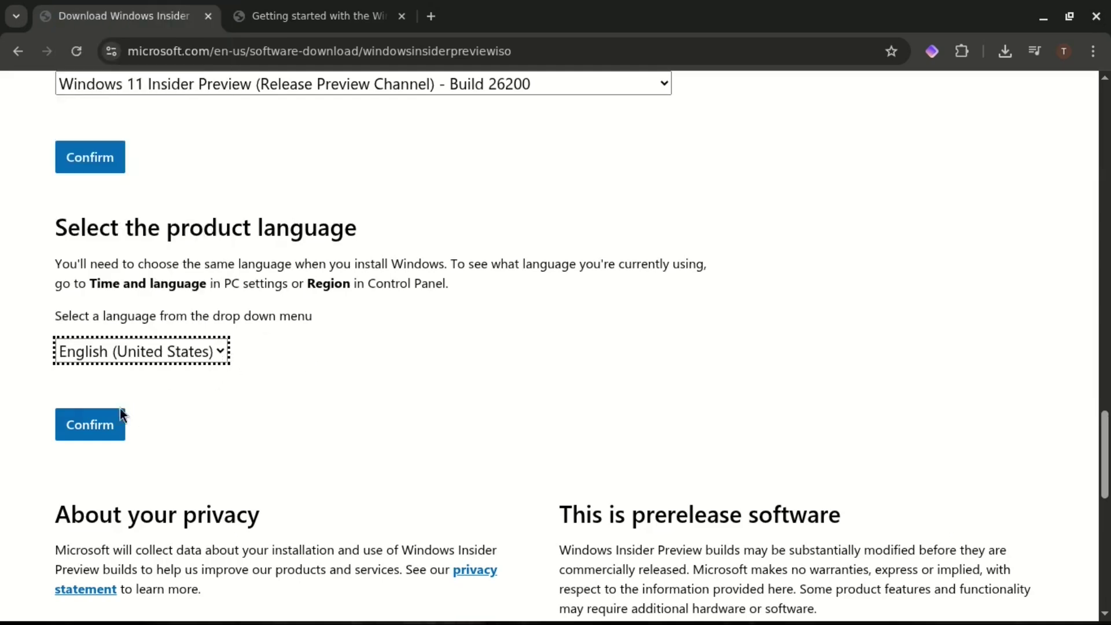
click(97, 423)
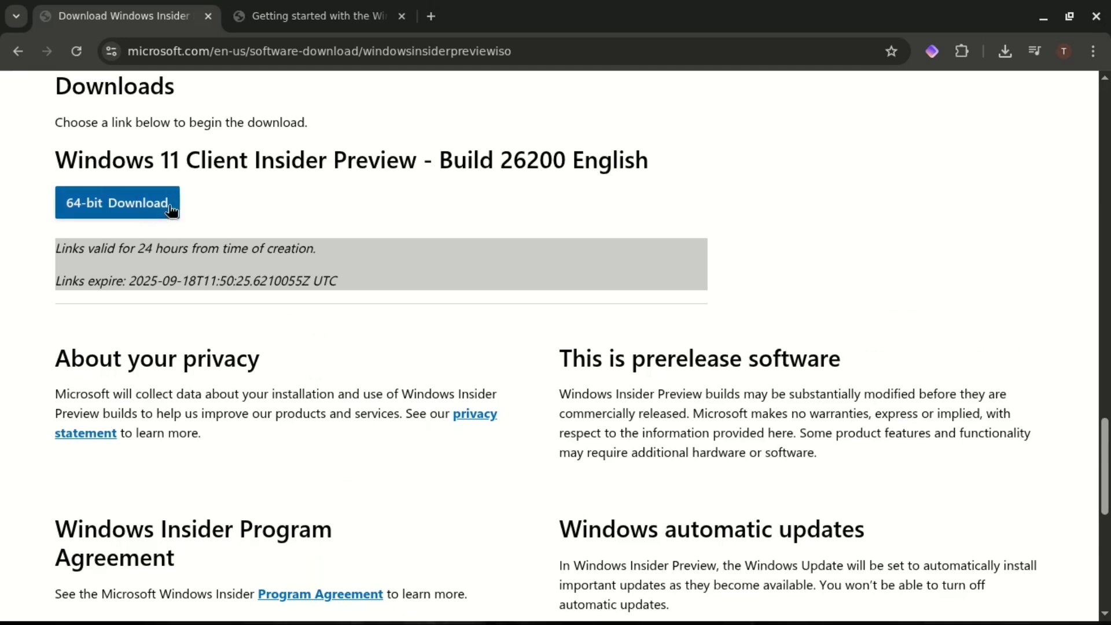
Step: Start the 64-bit Windows 11 Build 26200 English ISO download
click(171, 209)
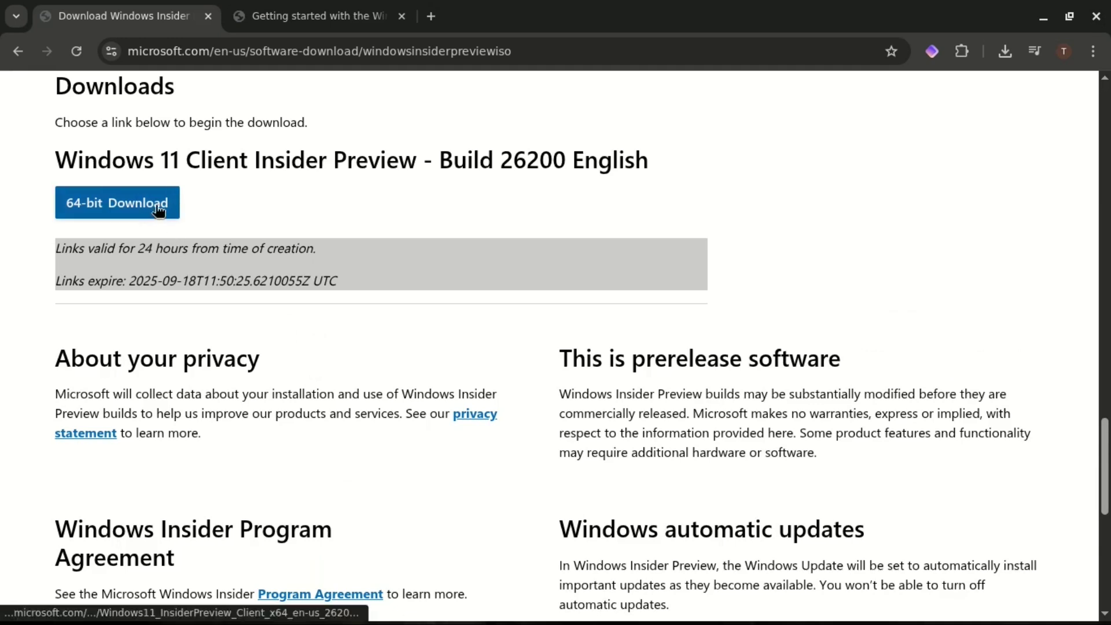